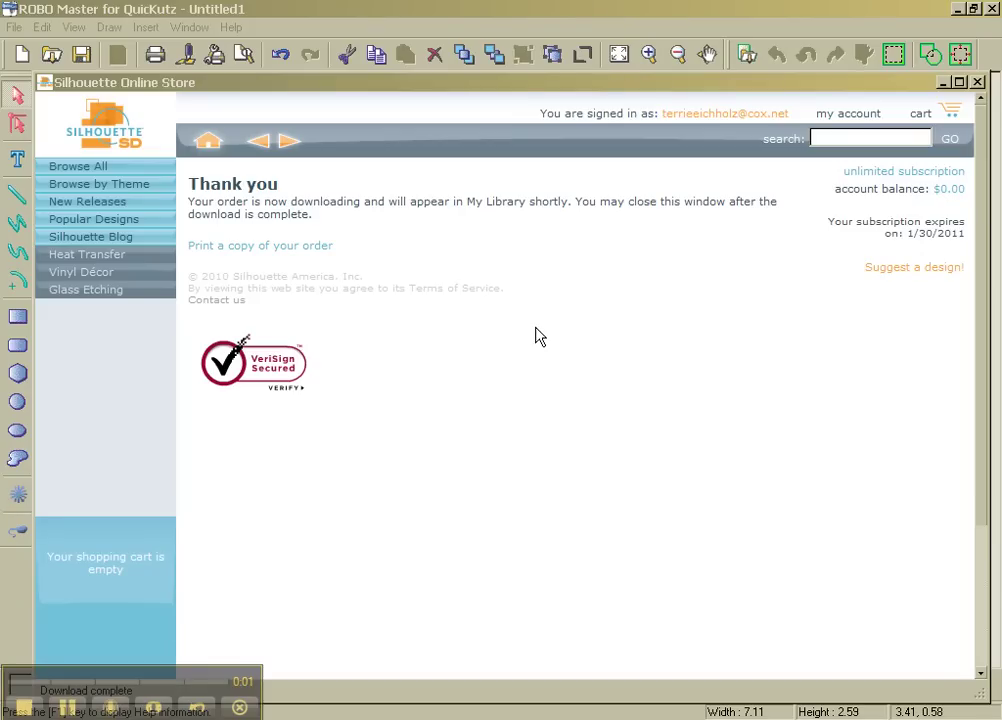
Open the printable copy of the Silhouette order and set it to print to Adobe PDF
{"action": "left_click", "coordinate": [286, 250]}
{"action": "left_click", "coordinate": [286, 251]}
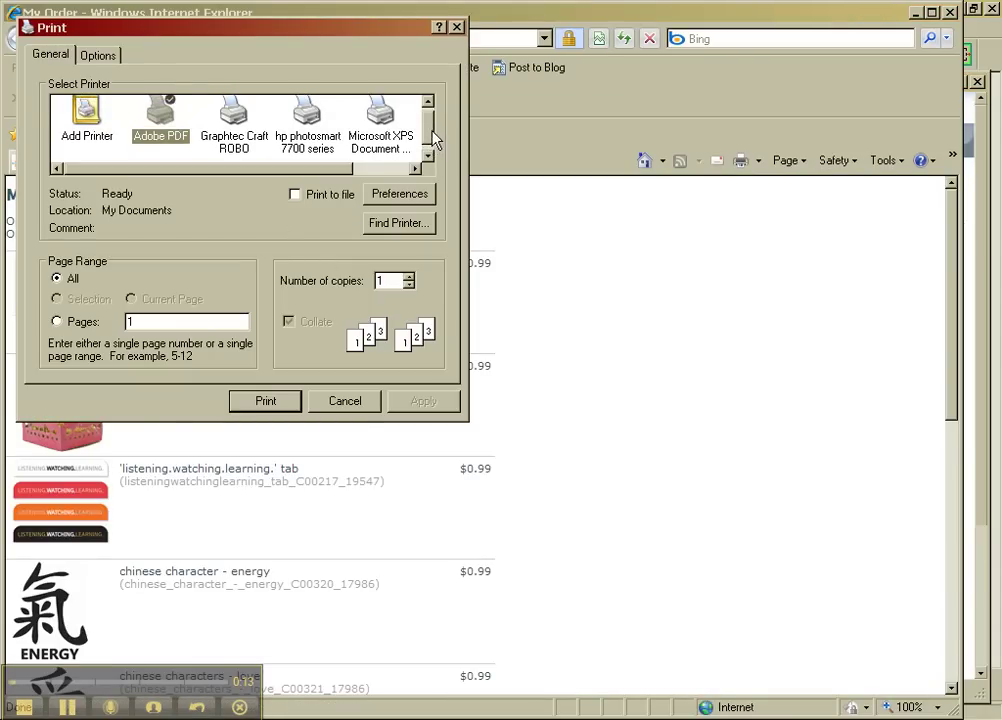
Print the order to Adobe PDF, saving it as 'id=411175 031310.pdf' in My Documents
{"action": "left_click", "coordinate": [265, 401]}
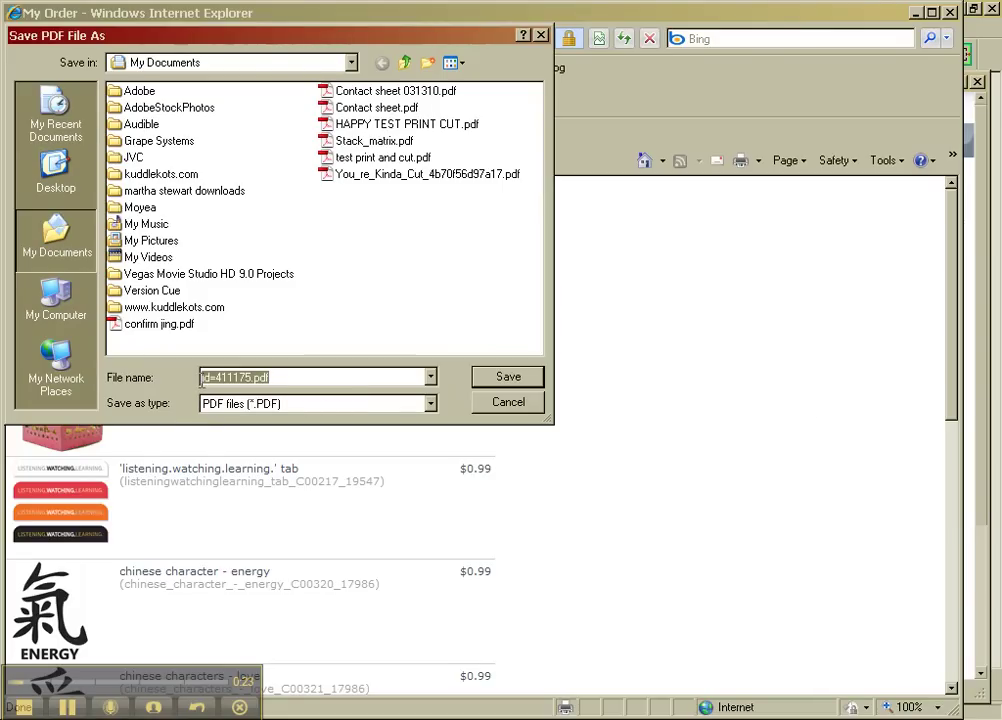
{"action": "left_click", "coordinate": [250, 377]}
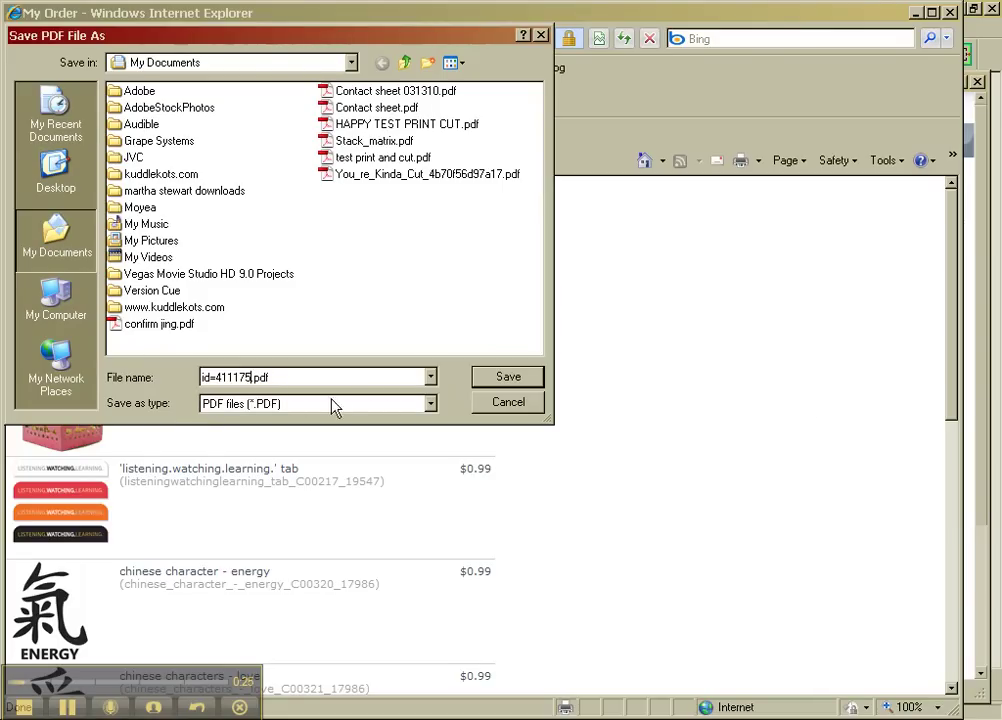
{"action": "type", "text": "031310"}
{"action": "key", "text": "Return"}
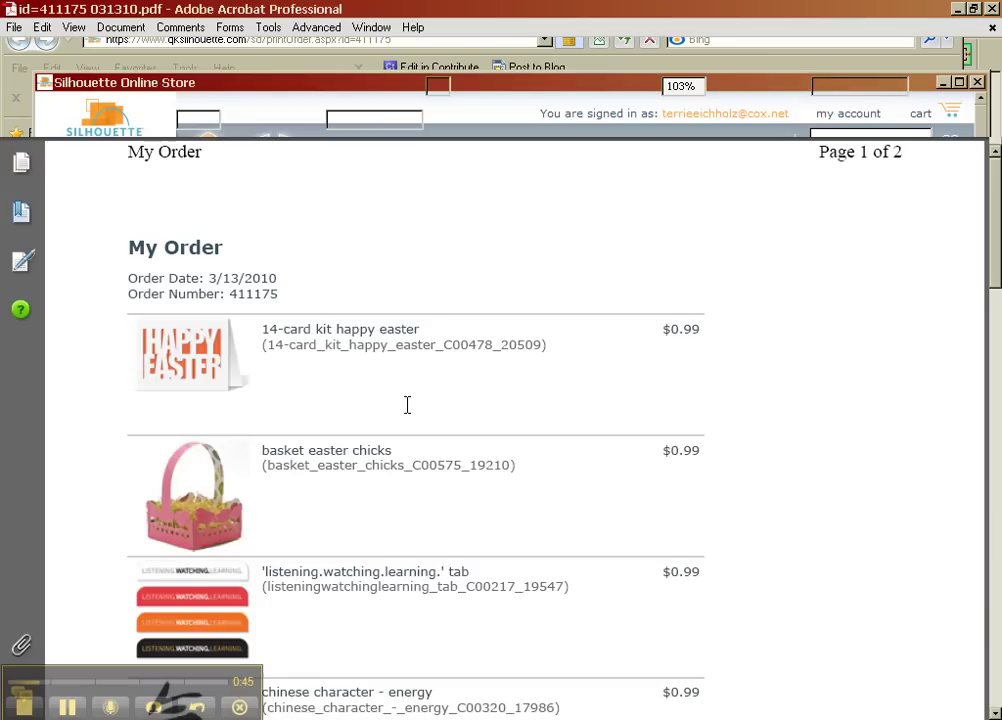
Scroll through both pages of the order PDF, checking the $0.99 items and $8.91 total
{"action": "scroll", "coordinate": [828, 441], "scroll_direction": "down", "scroll_amount": 10}
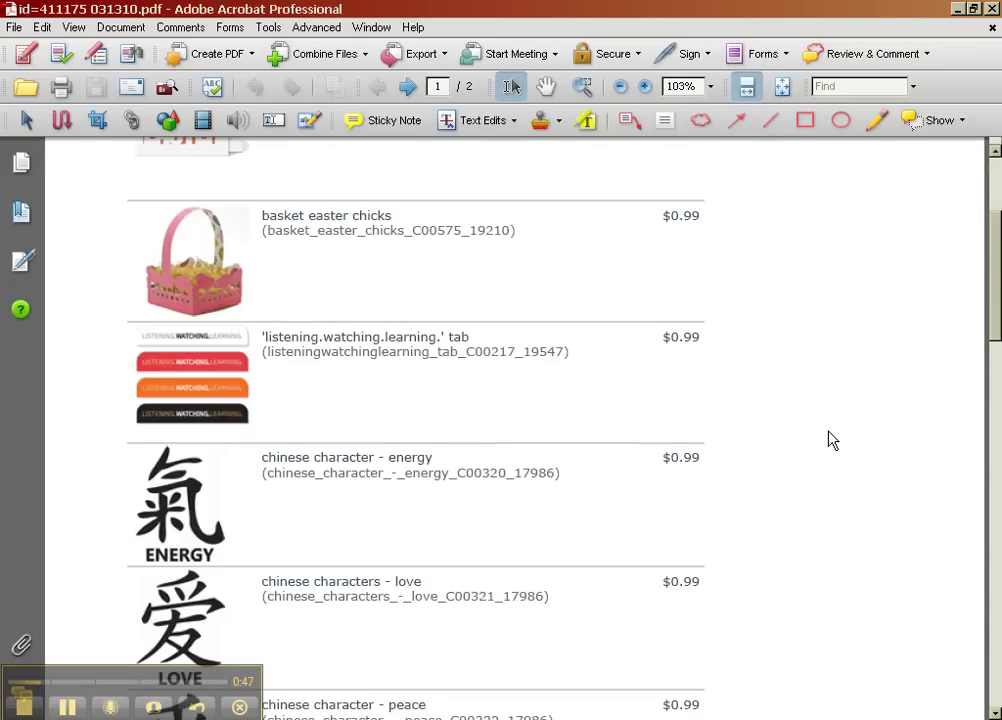
{"action": "scroll", "coordinate": [828, 441], "scroll_direction": "down", "scroll_amount": 11}
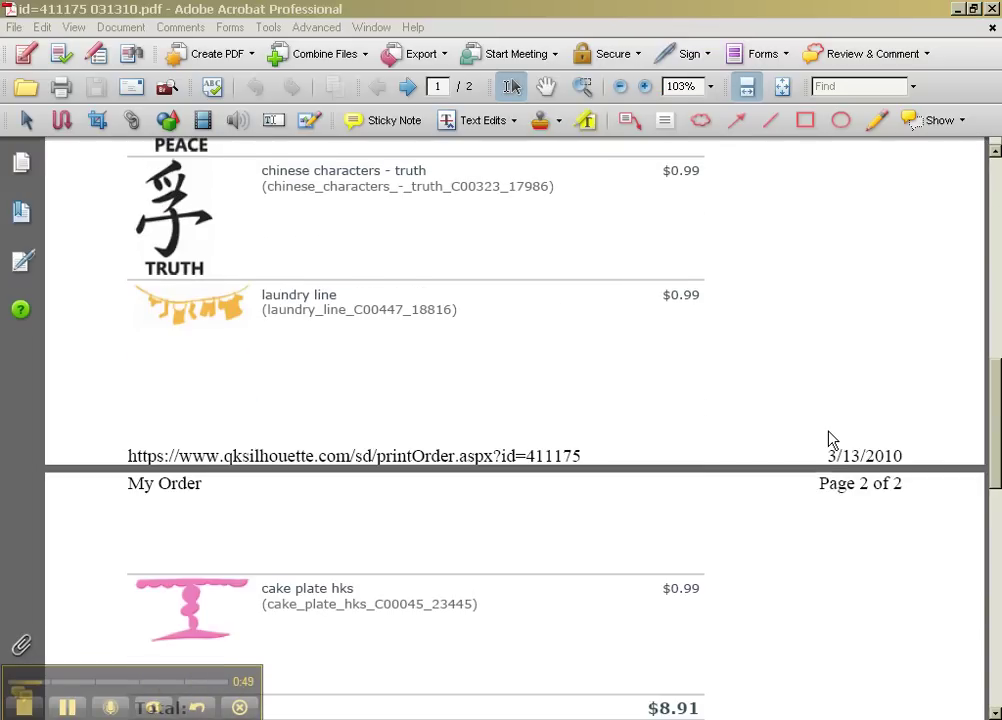
{"action": "scroll", "coordinate": [826, 440], "scroll_direction": "down", "scroll_amount": 2}
{"action": "scroll", "coordinate": [826, 440], "scroll_direction": "up", "scroll_amount": 20}
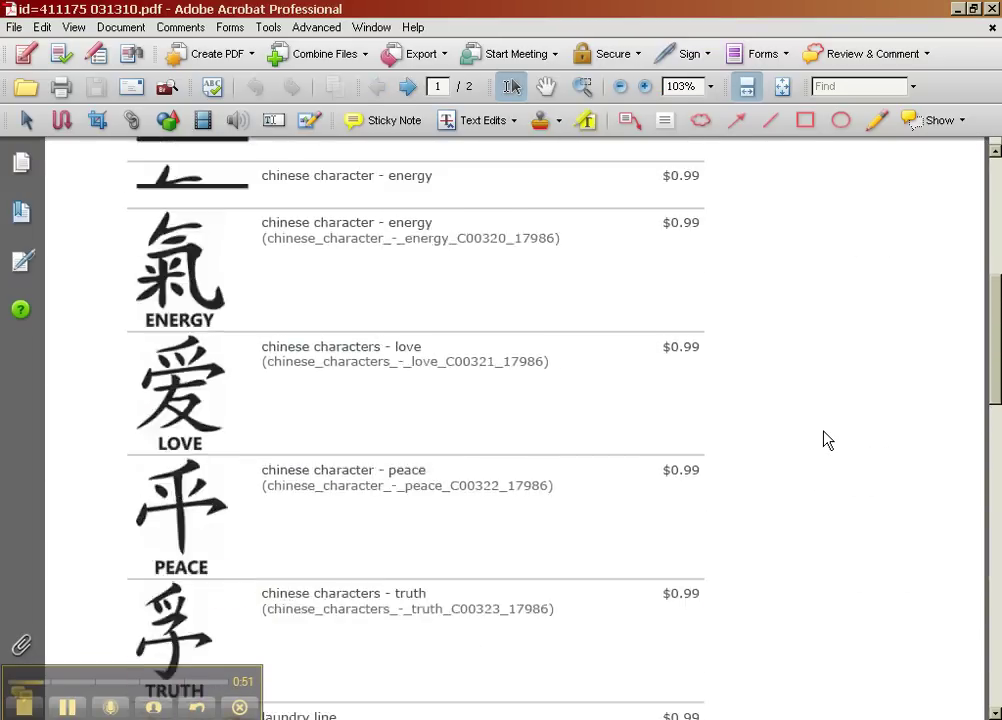
{"action": "scroll", "coordinate": [828, 440], "scroll_direction": "up", "scroll_amount": 1}
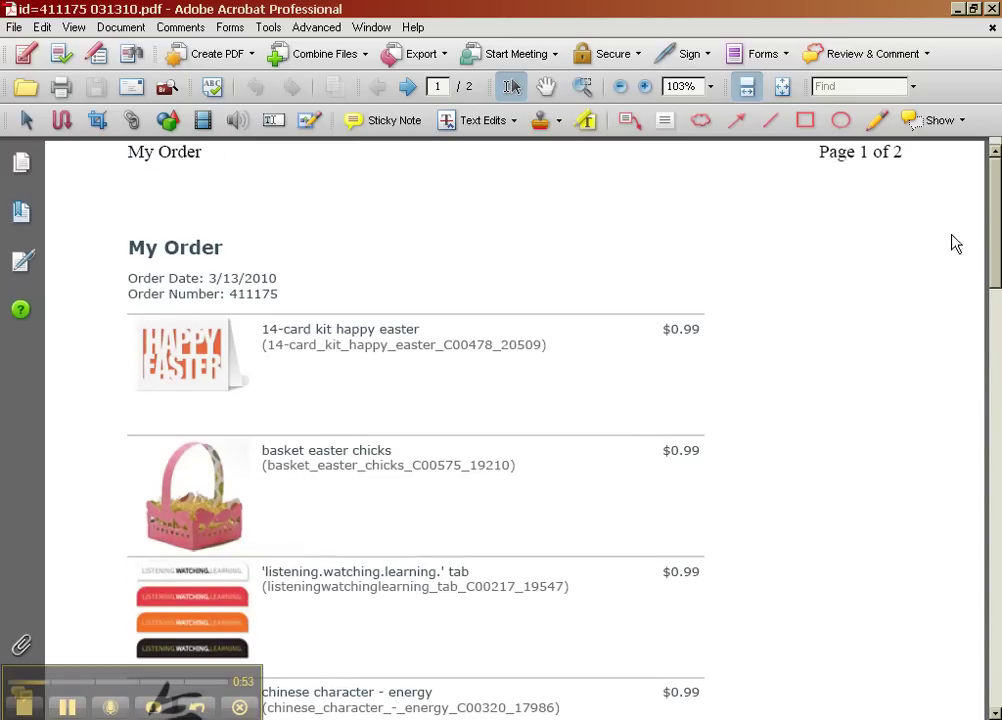
Close the order PDF and switch the QKView Thumbnail folder to List view
{"action": "left_click", "coordinate": [992, 27]}
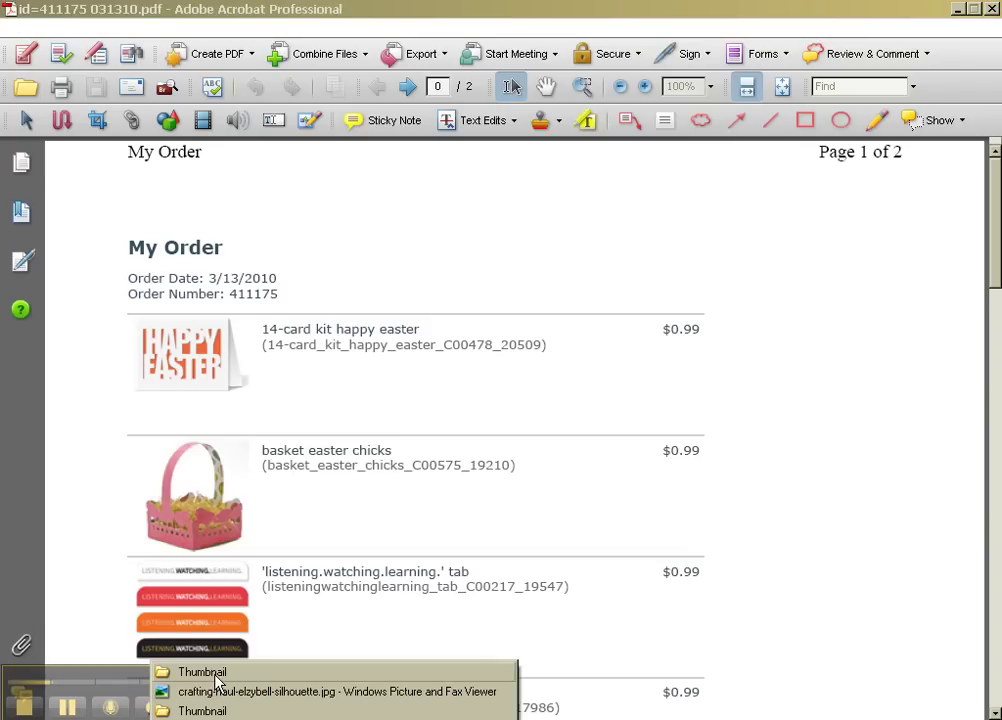
{"action": "left_click", "coordinate": [215, 677]}
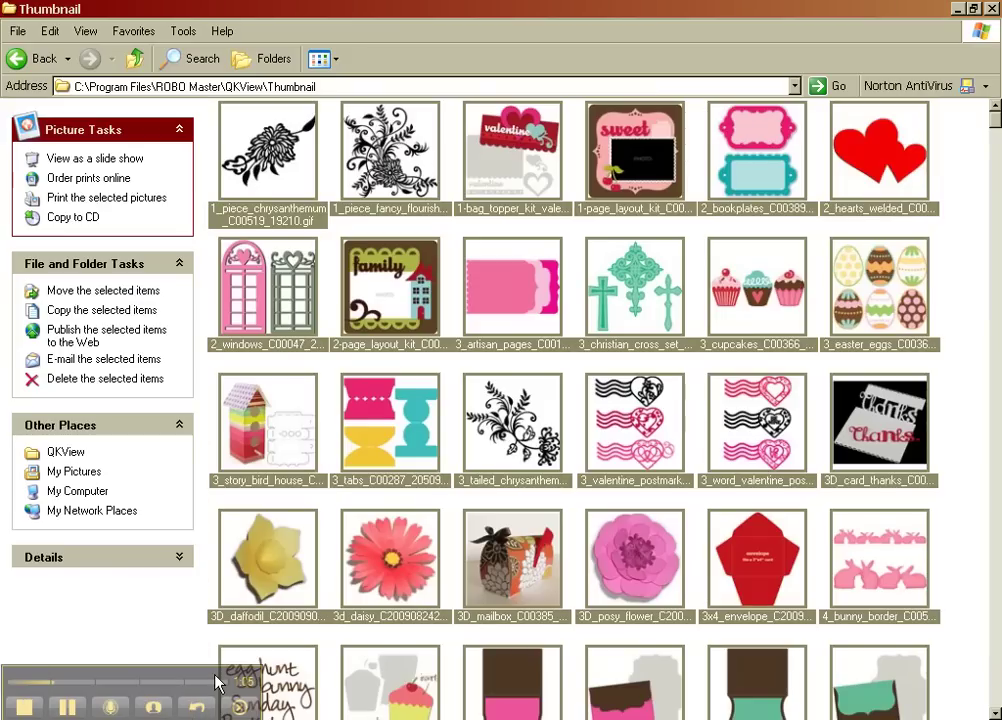
{"action": "left_click", "coordinate": [964, 255]}
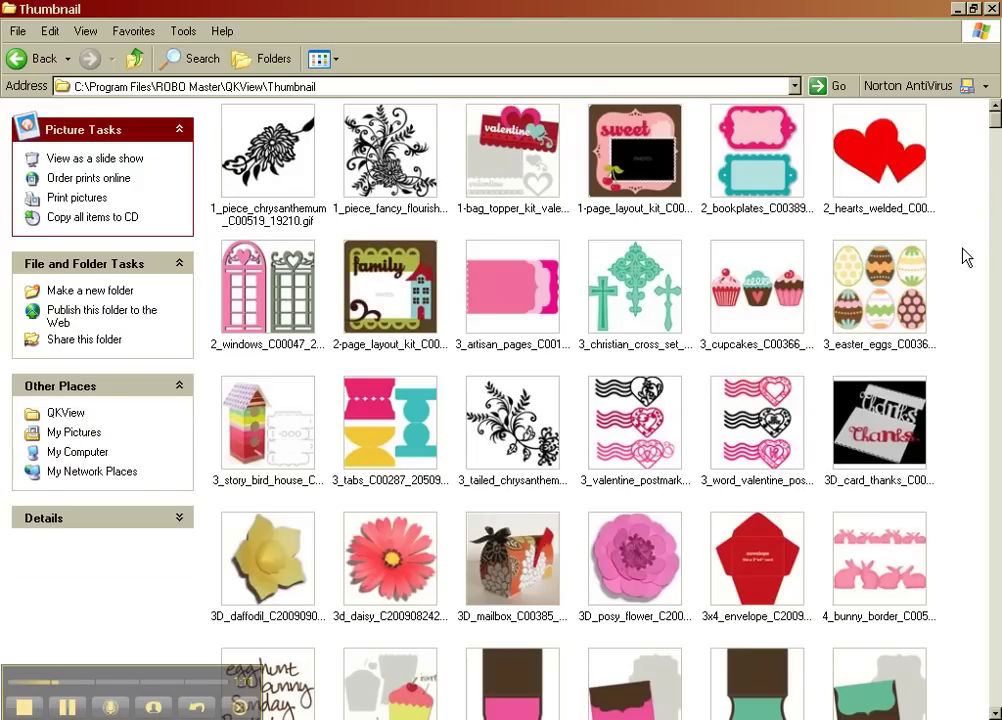
{"action": "left_click", "coordinate": [337, 62]}
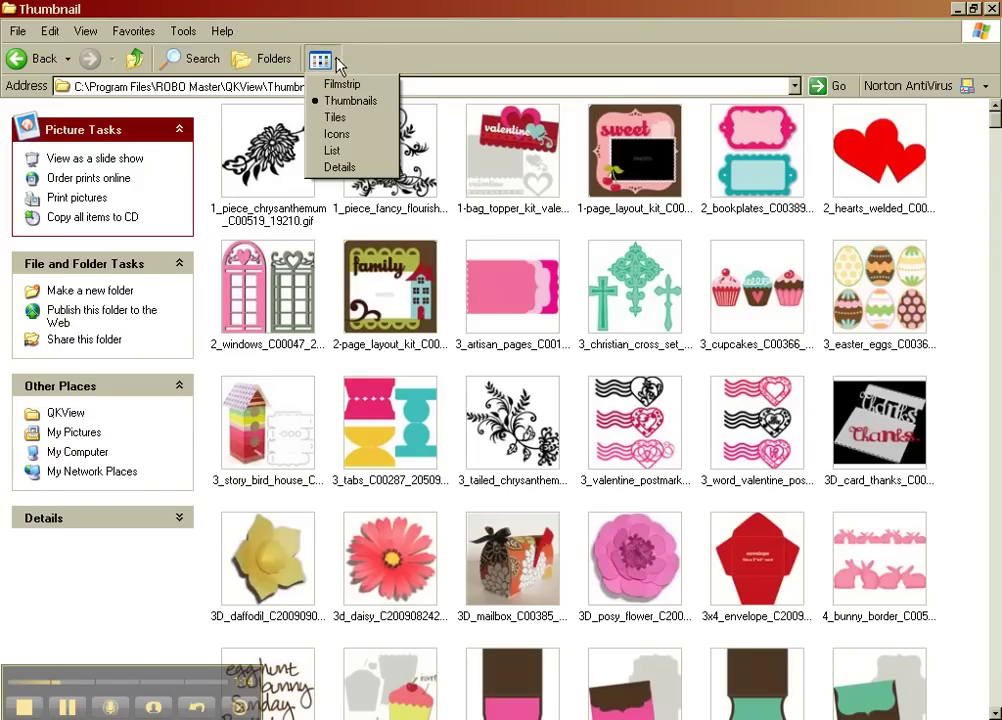
{"action": "left_click", "coordinate": [333, 153]}
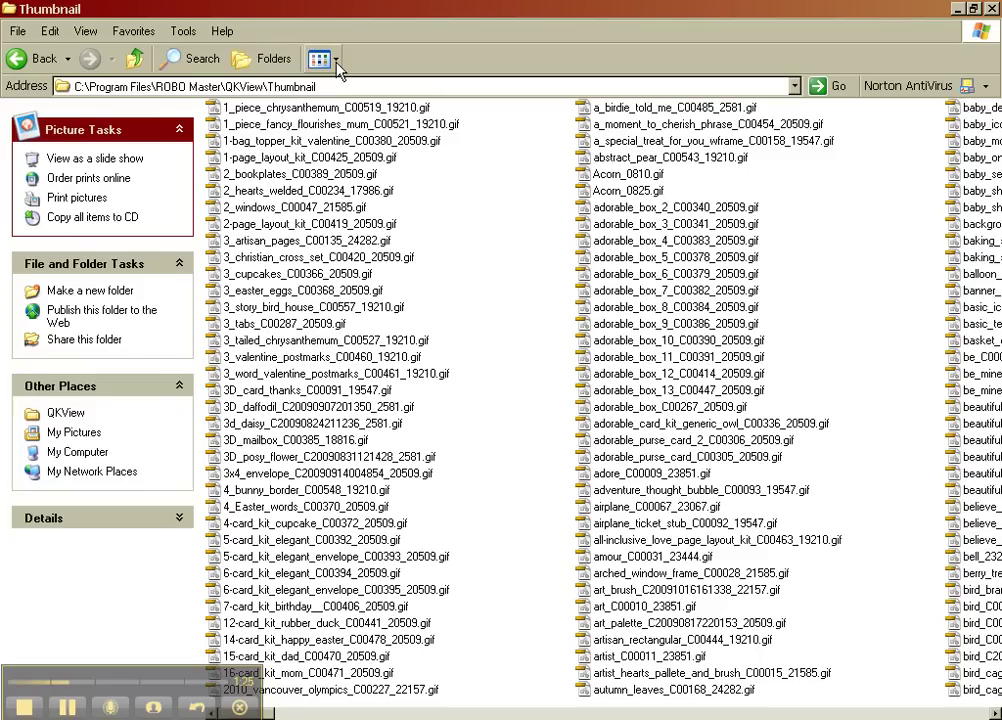
{"action": "left_click", "coordinate": [338, 67]}
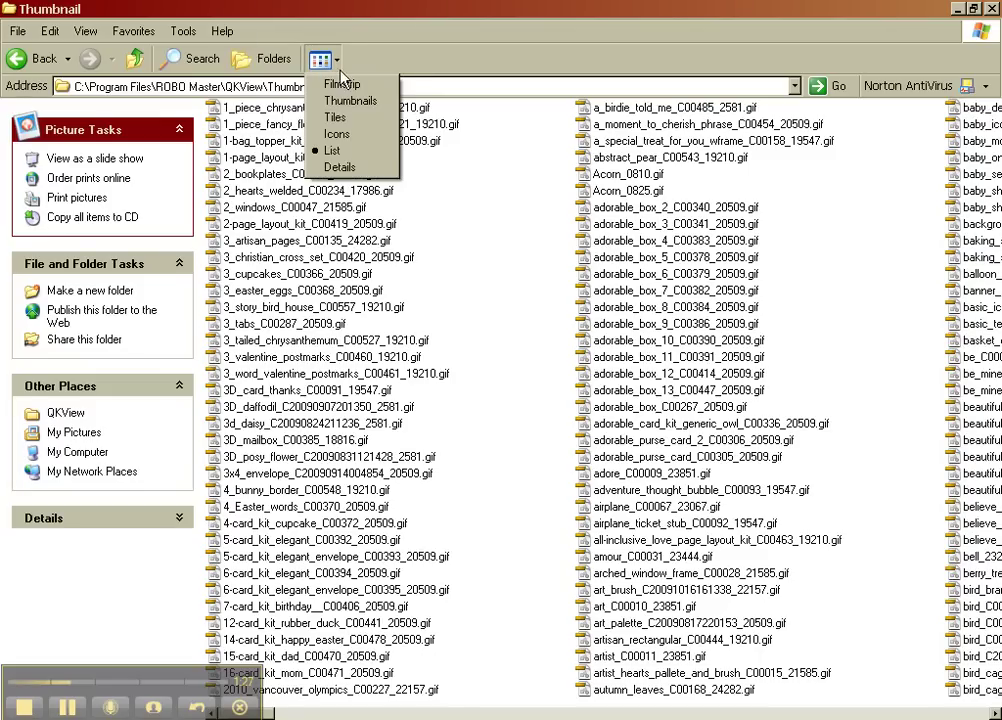
Show the Thumbnail folder in Details view, sort newest first, and select the nine 3/13/2010 GIFs
{"action": "left_click", "coordinate": [340, 167]}
{"action": "left_click", "coordinate": [340, 173]}
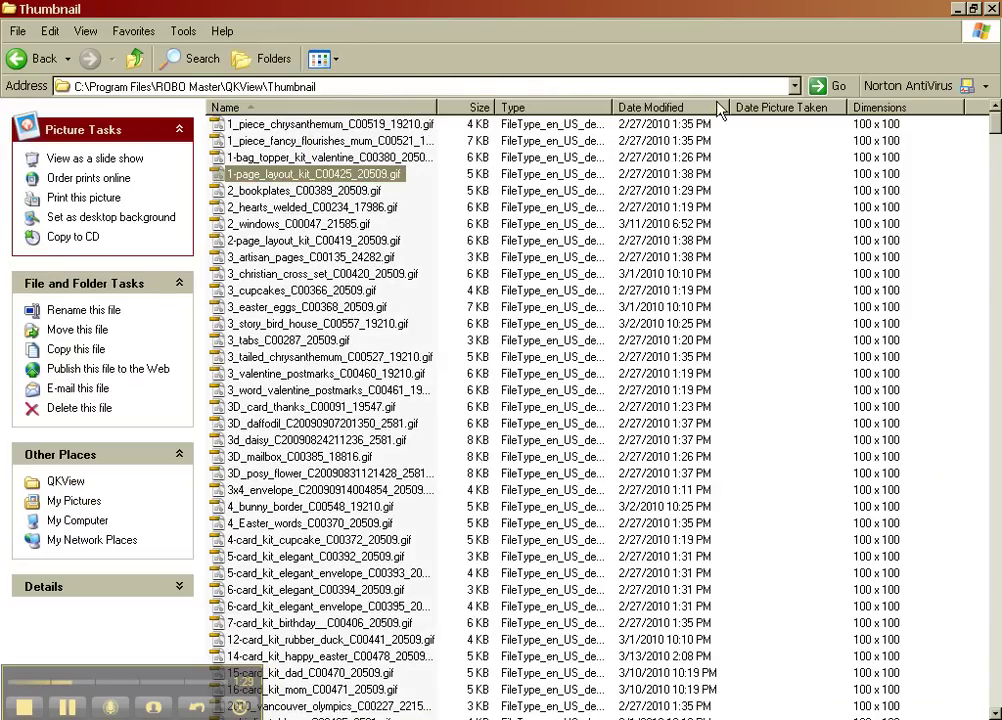
{"action": "left_click", "coordinate": [670, 108]}
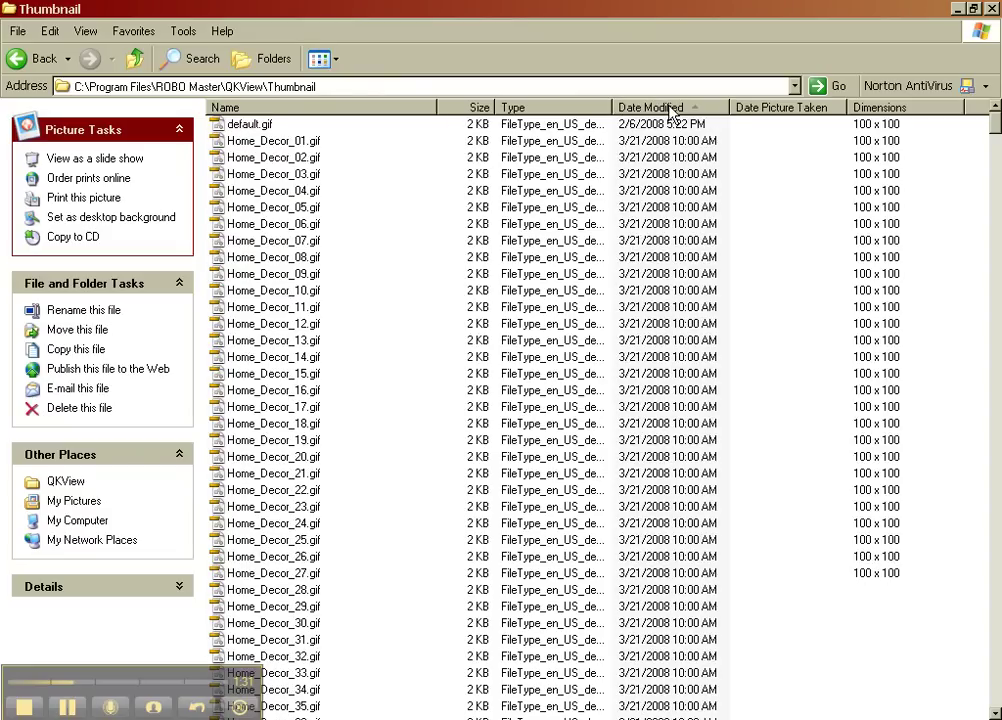
{"action": "left_click", "coordinate": [670, 108]}
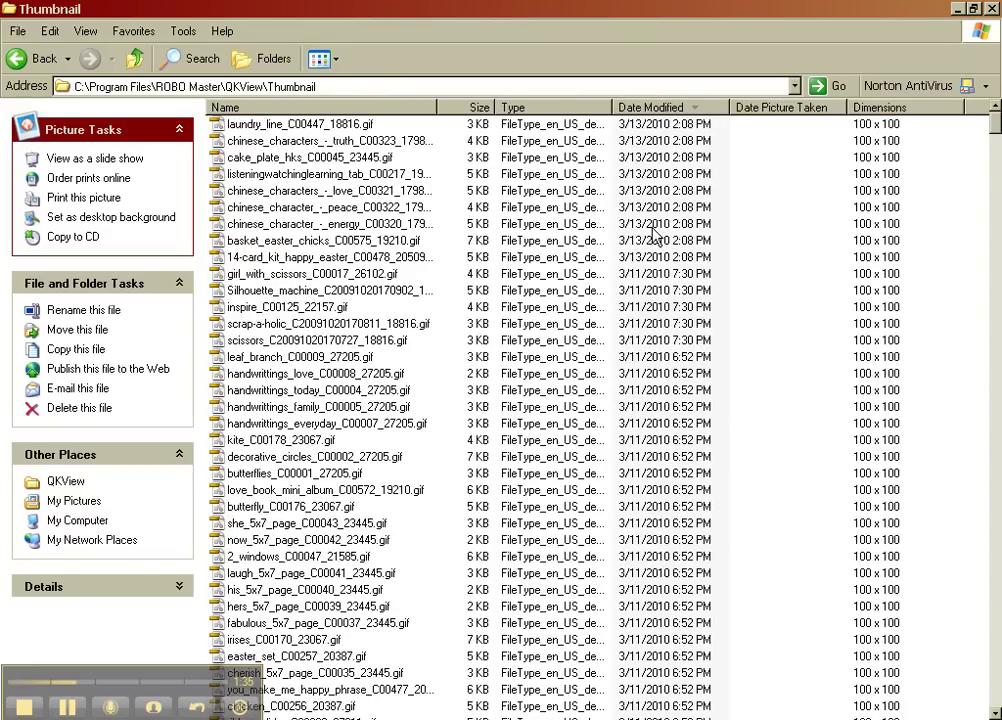
{"action": "left_click", "coordinate": [355, 126]}
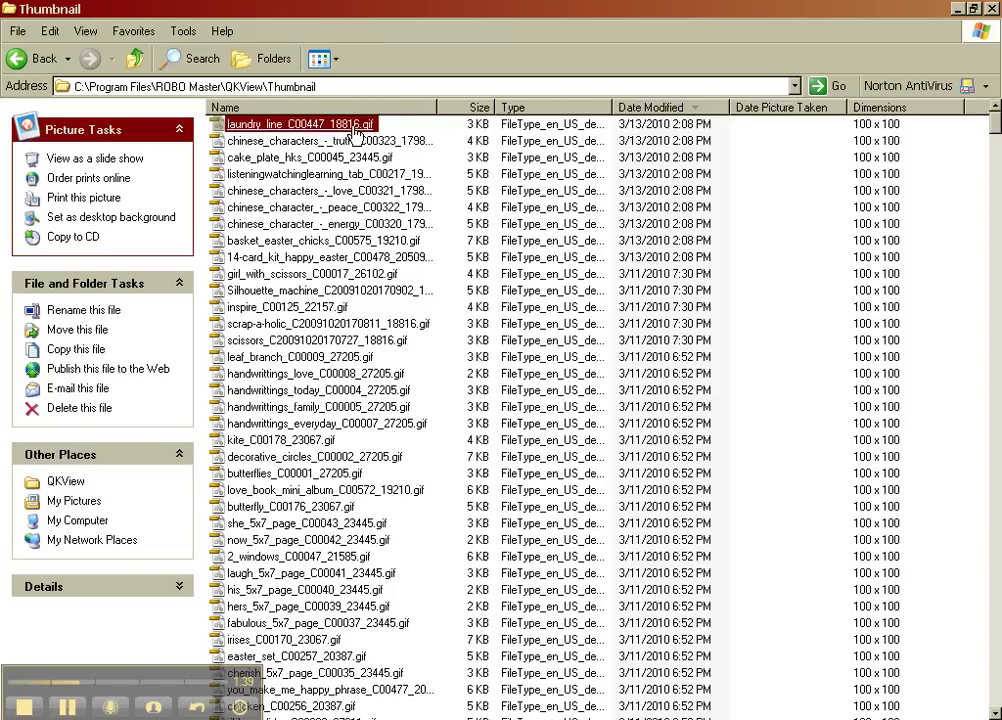
{"action": "left_click", "coordinate": [355, 126]}
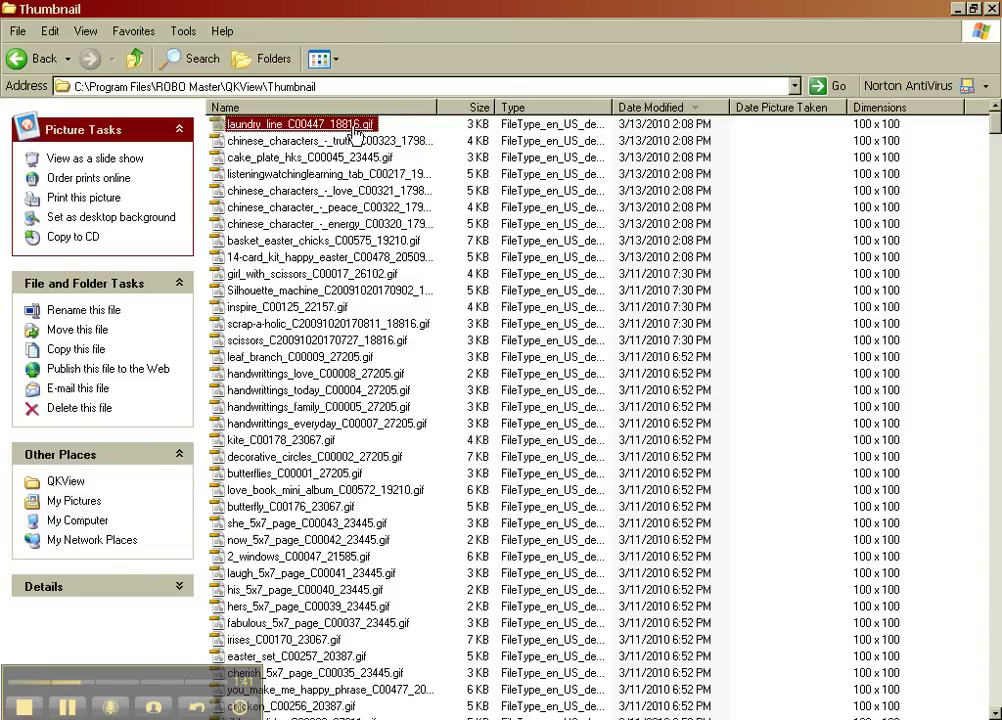
{"action": "key", "text": "Escape"}
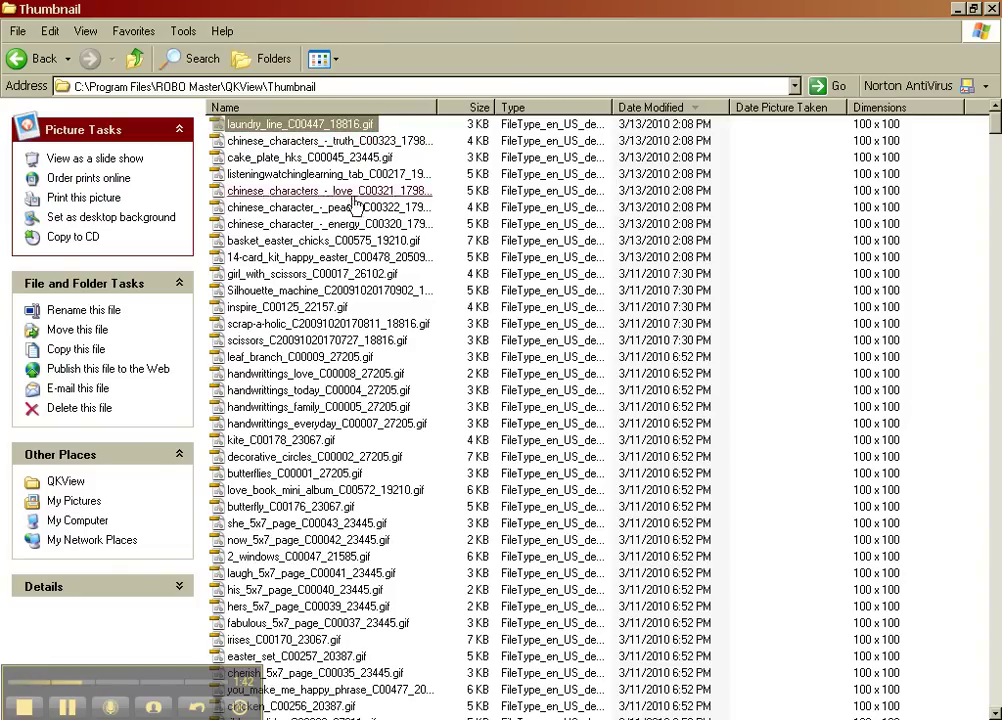
{"action": "left_click", "coordinate": [353, 258], "text": "shift"}
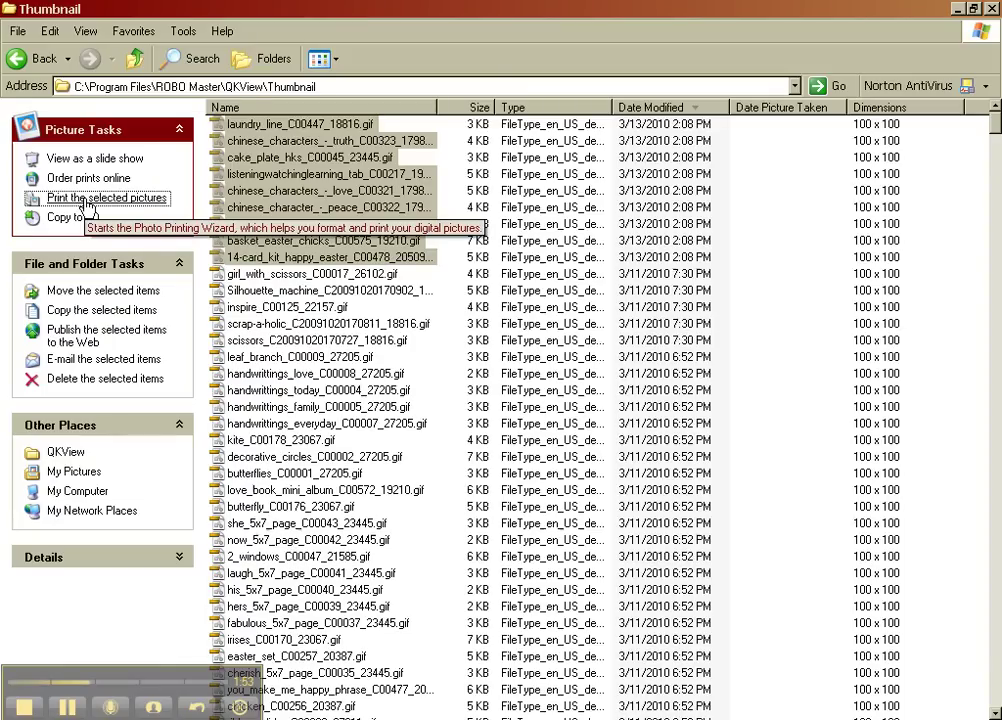
Print the nine selected designs to Adobe PDF using the 35-per-page contact sheet layout
{"action": "left_click", "coordinate": [87, 205]}
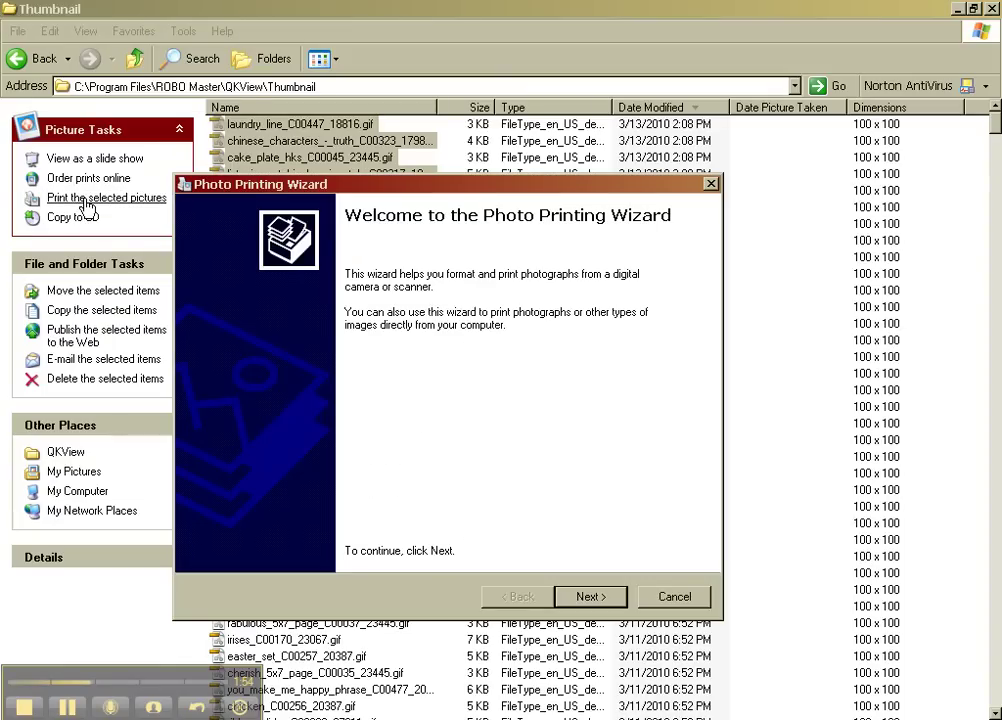
{"action": "left_click", "coordinate": [586, 597]}
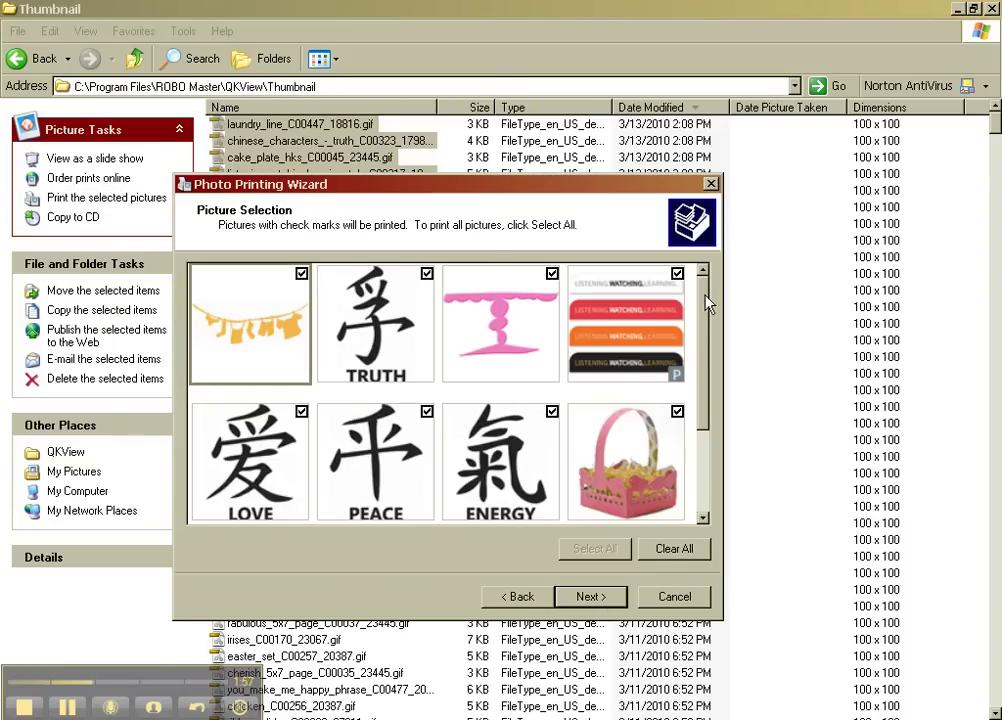
{"action": "mouse_move", "coordinate": [707, 302]}
{"action": "left_mouse_down"}
{"action": "mouse_move", "coordinate": [711, 459]}
{"action": "mouse_move", "coordinate": [718, 303]}
{"action": "left_mouse_up"}
{"action": "left_click", "coordinate": [590, 597]}
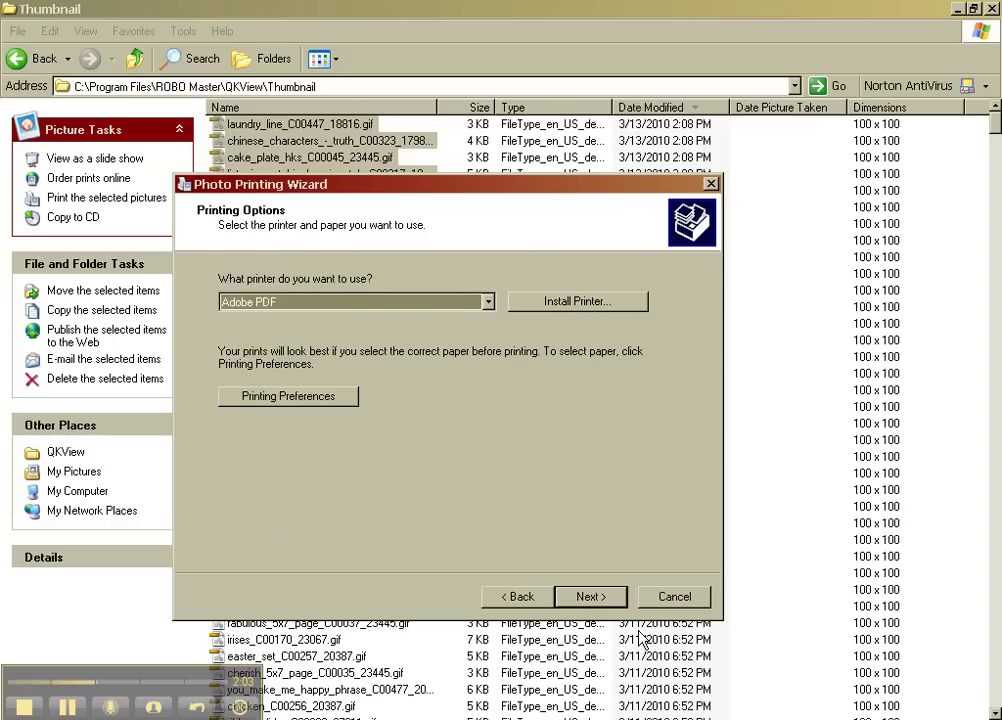
{"action": "left_click", "coordinate": [603, 598]}
{"action": "scroll", "coordinate": [436, 360], "scroll_direction": "down", "scroll_amount": 1}
{"action": "mouse_move", "coordinate": [436, 360]}
{"action": "left_mouse_down"}
{"action": "mouse_move", "coordinate": [436, 510]}
{"action": "mouse_move", "coordinate": [447, 344]}
{"action": "left_mouse_up"}
{"action": "left_click", "coordinate": [250, 495]}
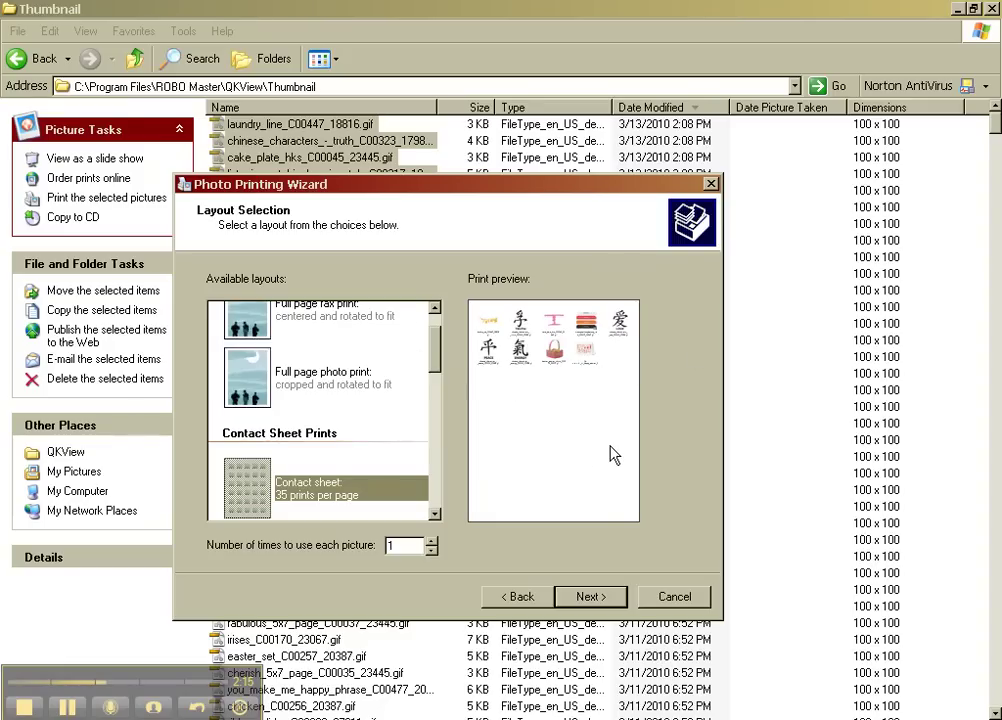
{"action": "left_click", "coordinate": [597, 599]}
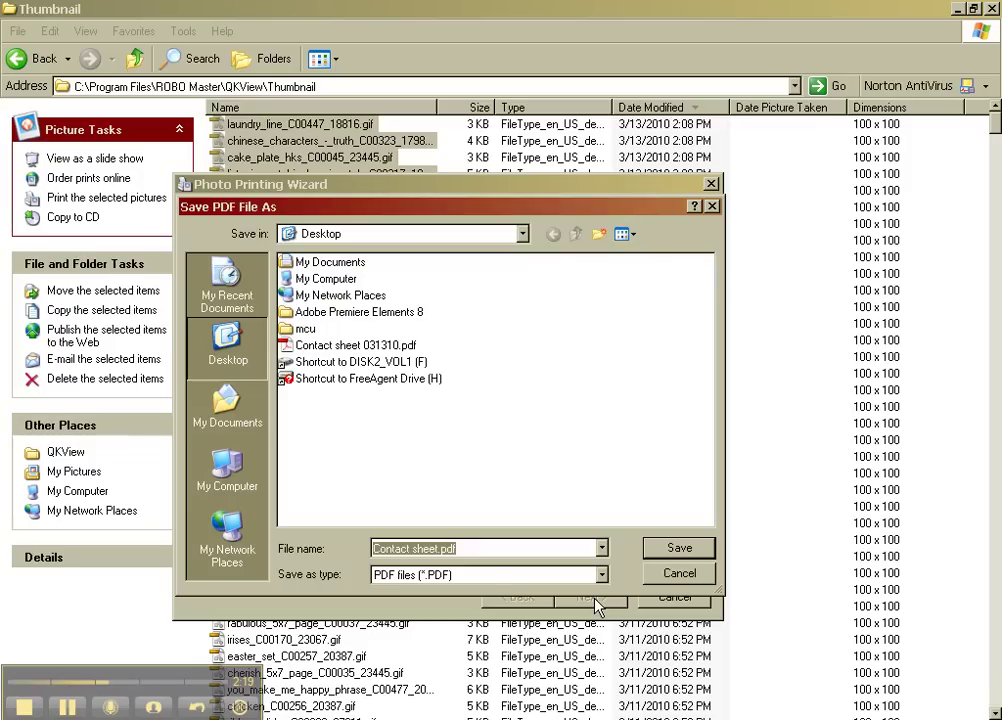
Save the contact sheet to the Desktop as 'Contact sheet 031310 new images.pdf'
{"action": "left_click", "coordinate": [437, 548]}
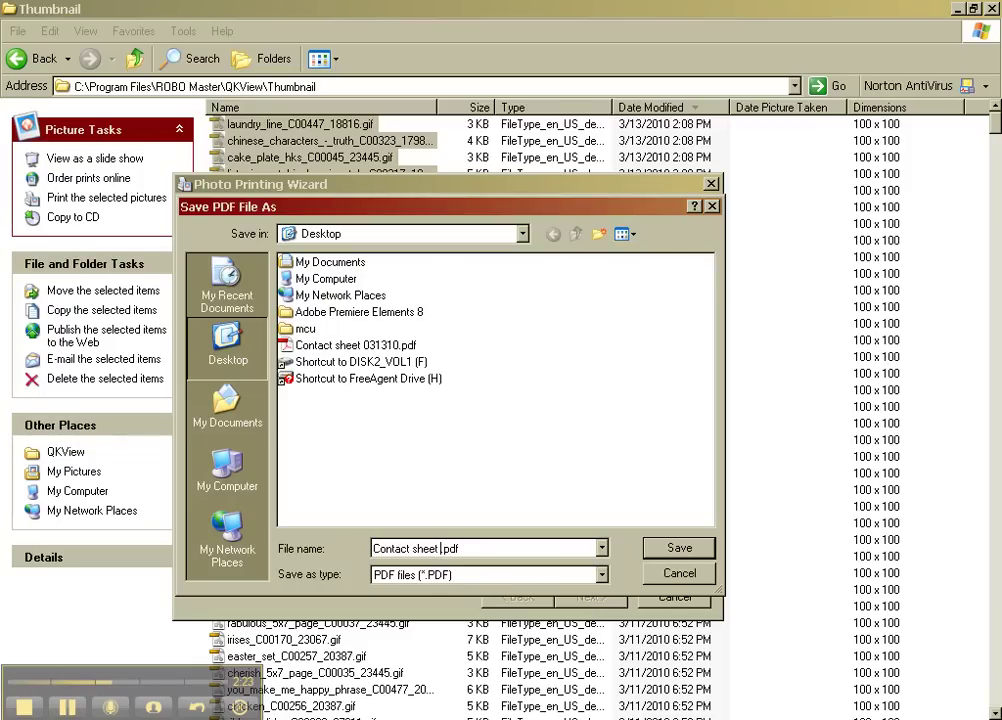
{"action": "type", "text": "031310 new imag"}
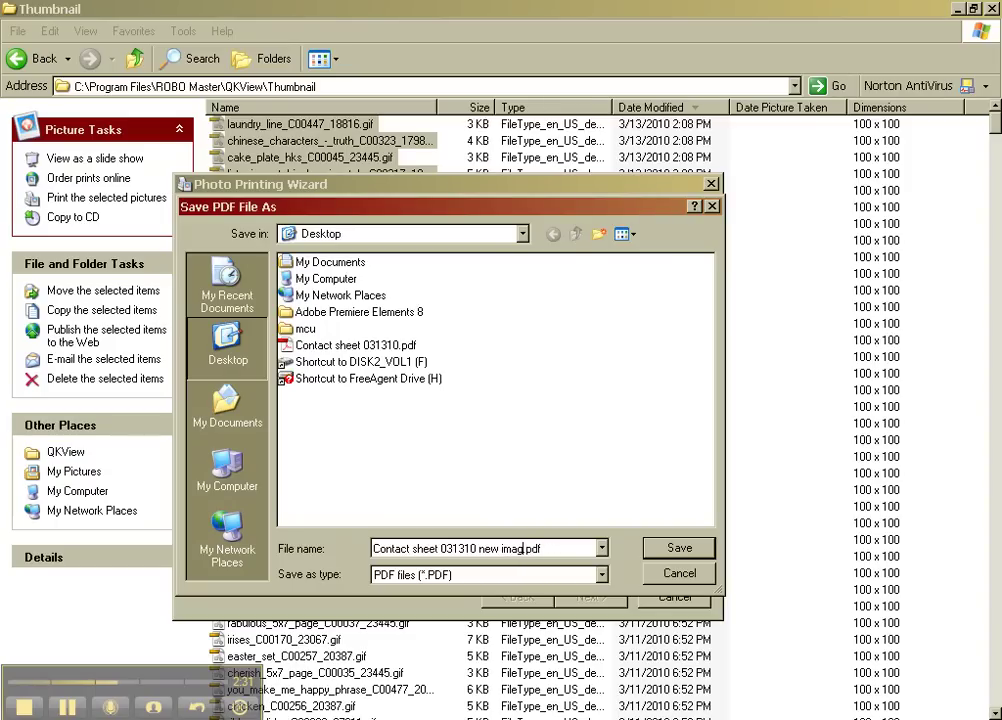
{"action": "type", "text": "es"}
{"action": "left_click", "coordinate": [680, 550]}
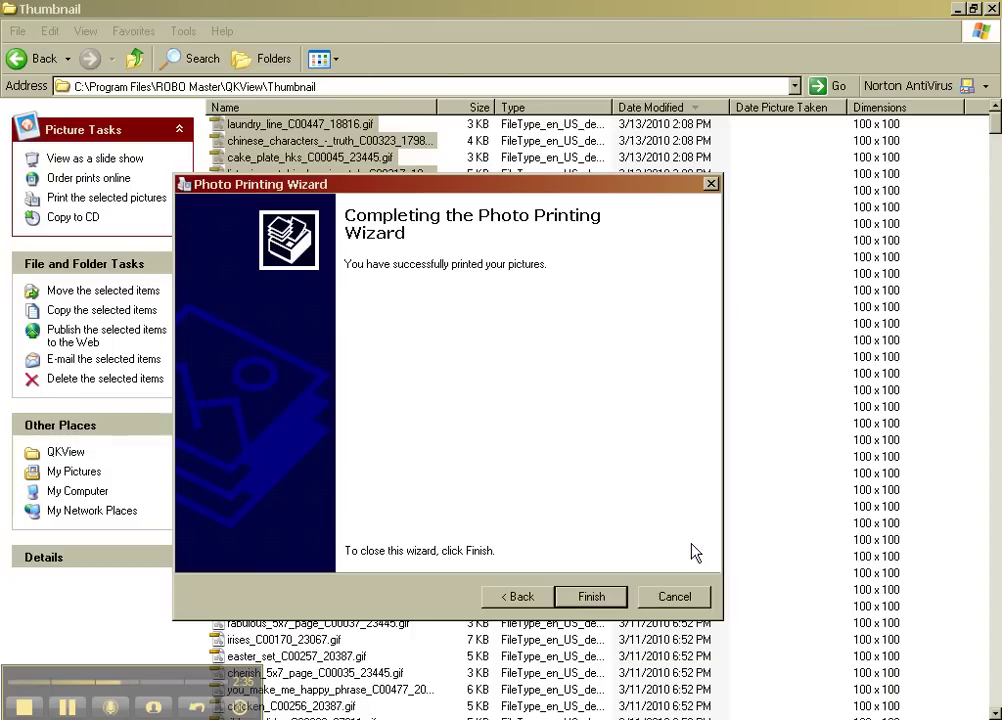
Review the new contact sheet PDF, then close Acrobat, the printing wizard and the Thumbnail folder
{"action": "left_click", "coordinate": [600, 596]}
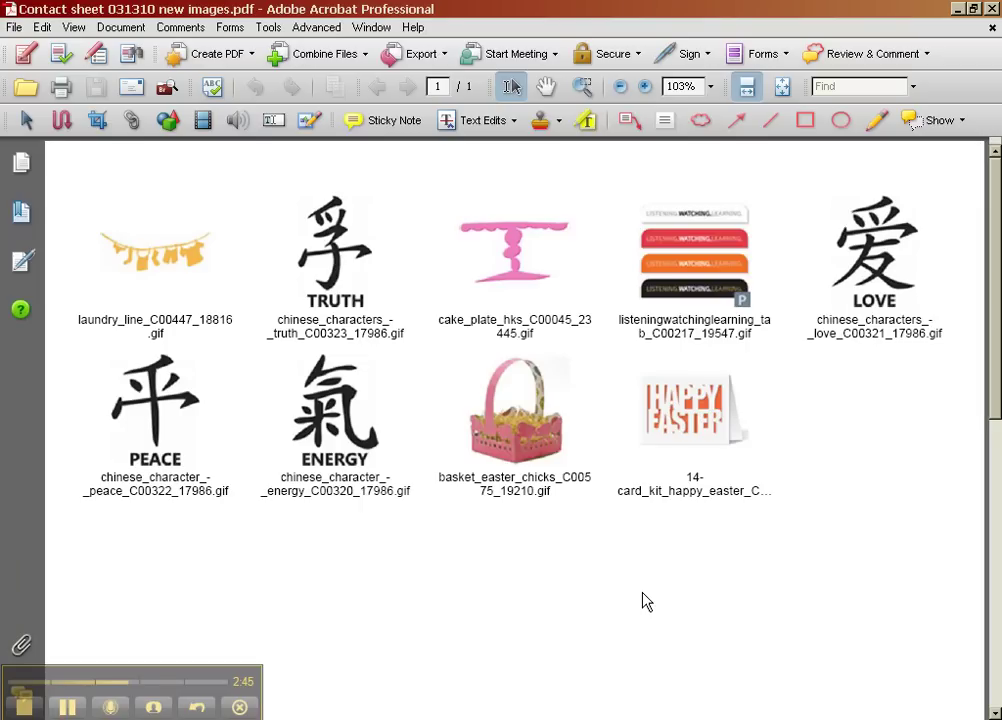
{"action": "left_click", "coordinate": [993, 29]}
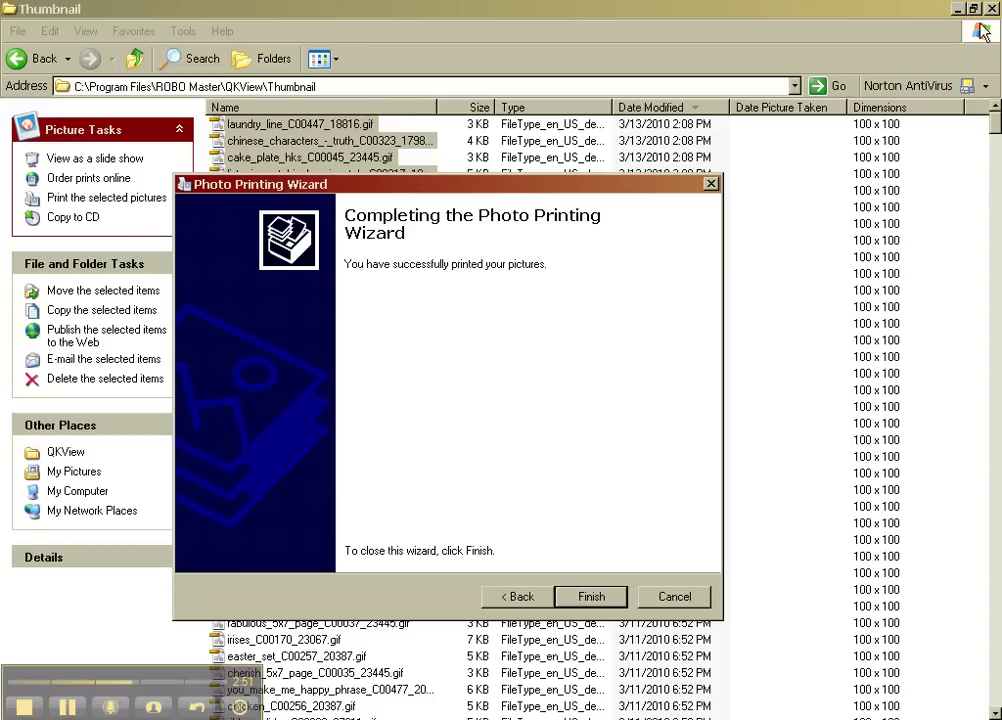
{"action": "left_click", "coordinate": [711, 184]}
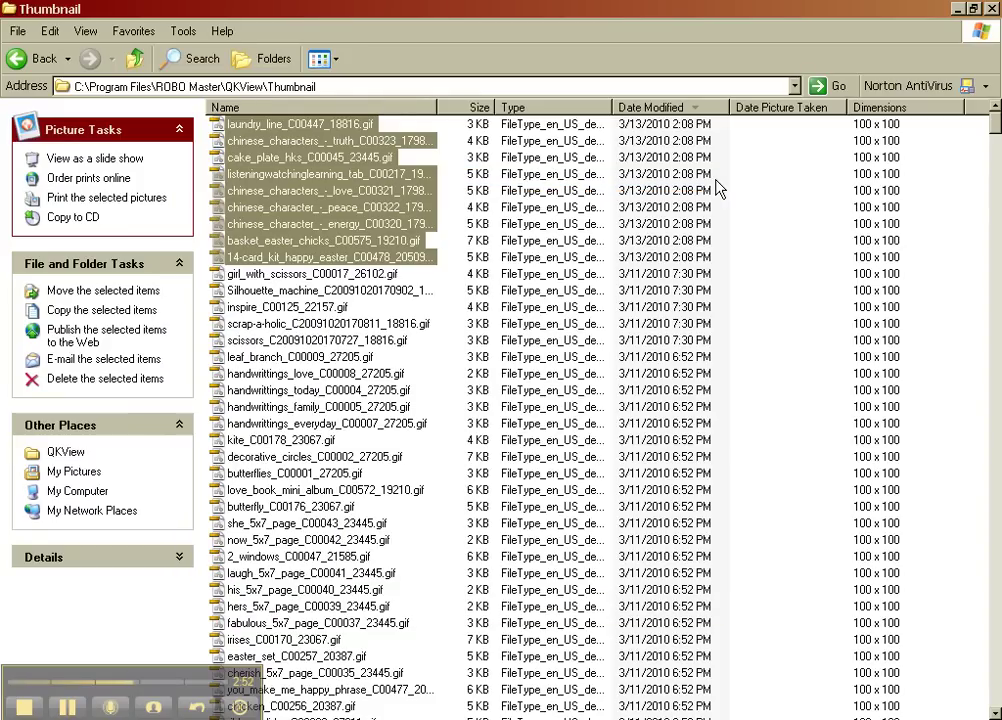
{"action": "left_click", "coordinate": [992, 9]}
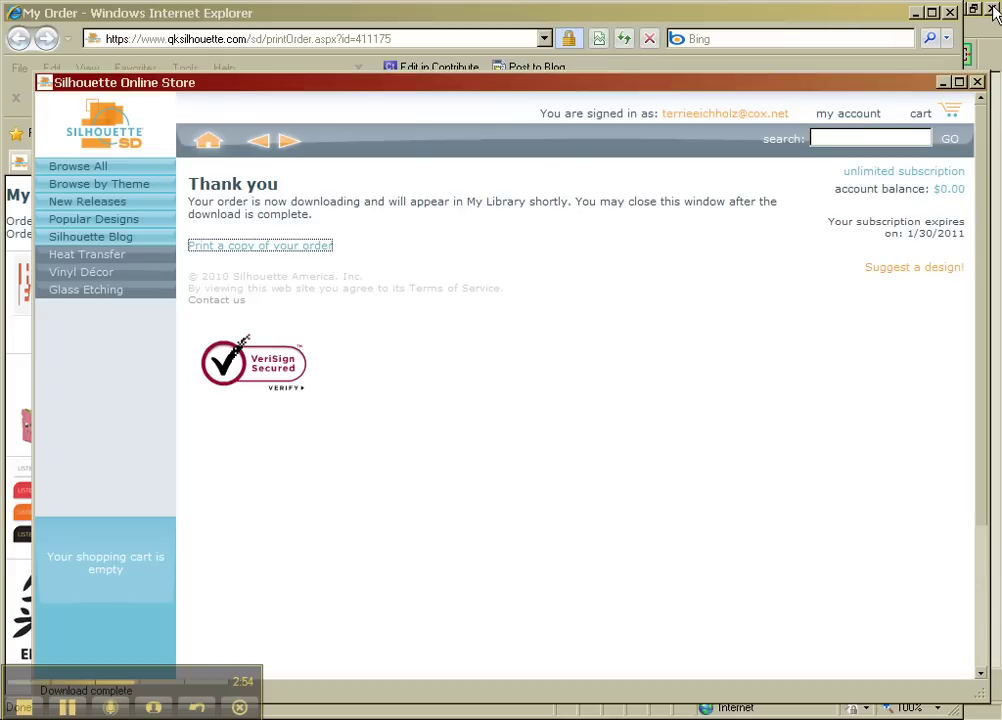
Close the Silhouette store and My Order windows, expand My Digital Designs folders, then close My Library
{"action": "left_click", "coordinate": [977, 82]}
{"action": "left_click", "coordinate": [949, 12]}
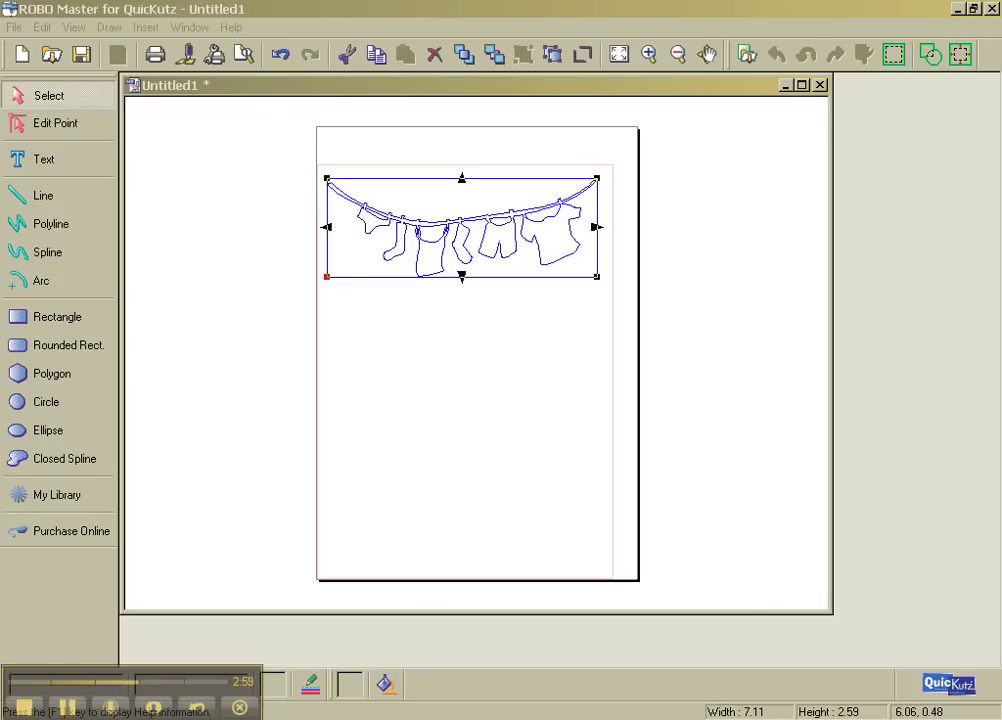
{"action": "key", "text": "alt+Tab"}
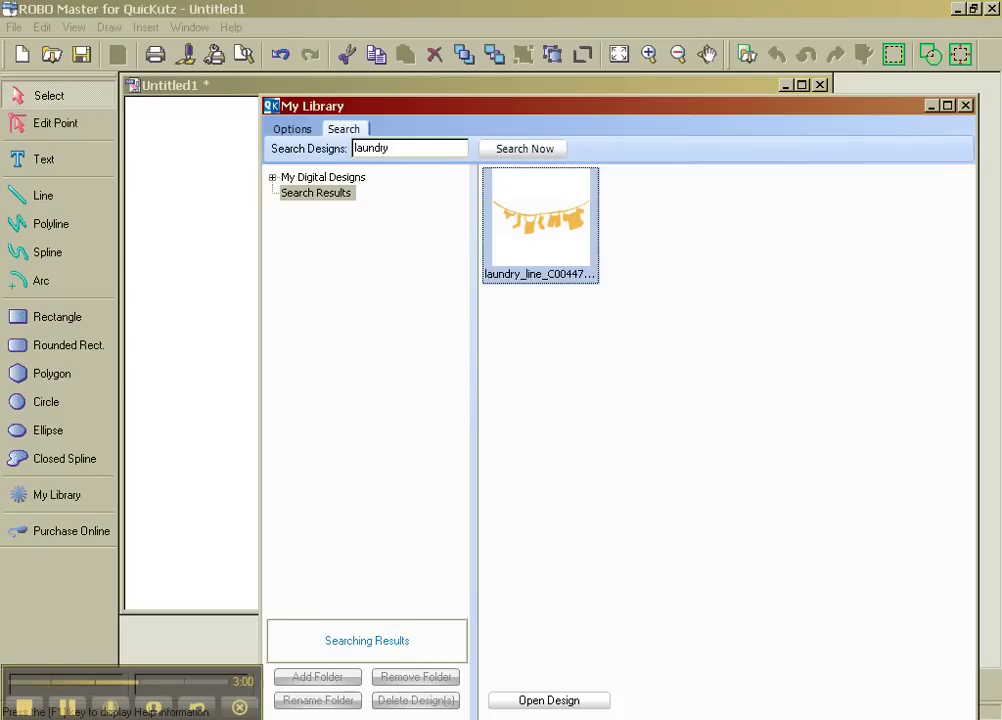
{"action": "left_click", "coordinate": [272, 178]}
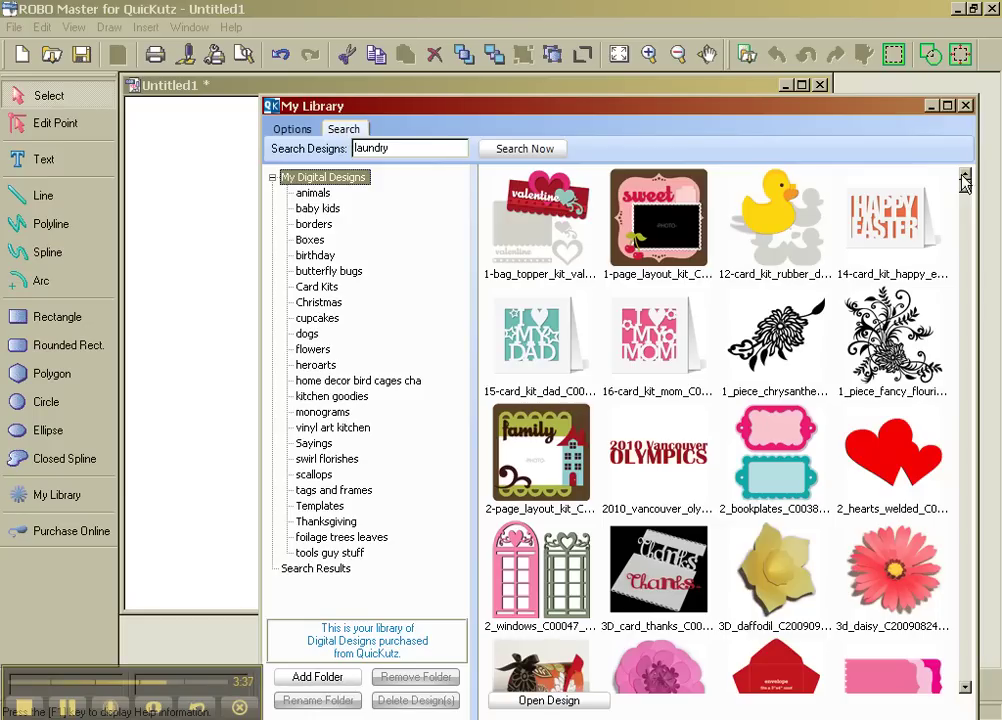
{"action": "left_click", "coordinate": [966, 106]}
Switch to Contact sheet 031310.pdf and scroll down to the bird thumbnails on page 3 of 28
{"action": "key", "text": "alt+Tab"}
{"action": "scroll", "coordinate": [640, 464], "scroll_direction": "down", "scroll_amount": 7}
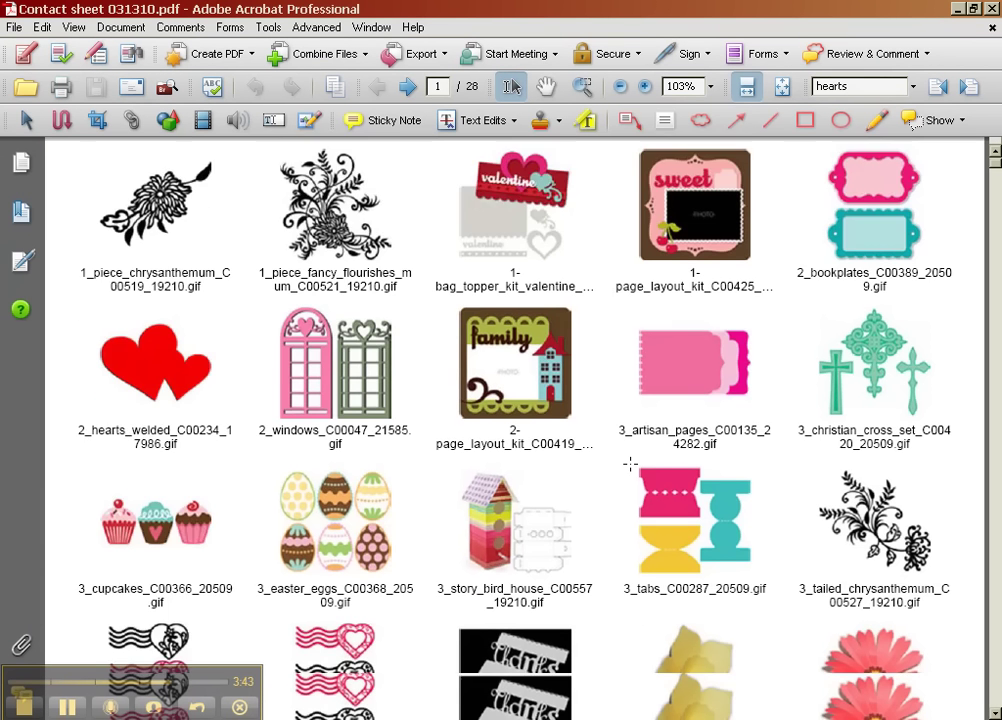
{"action": "scroll", "coordinate": [630, 462], "scroll_direction": "down", "scroll_amount": 15}
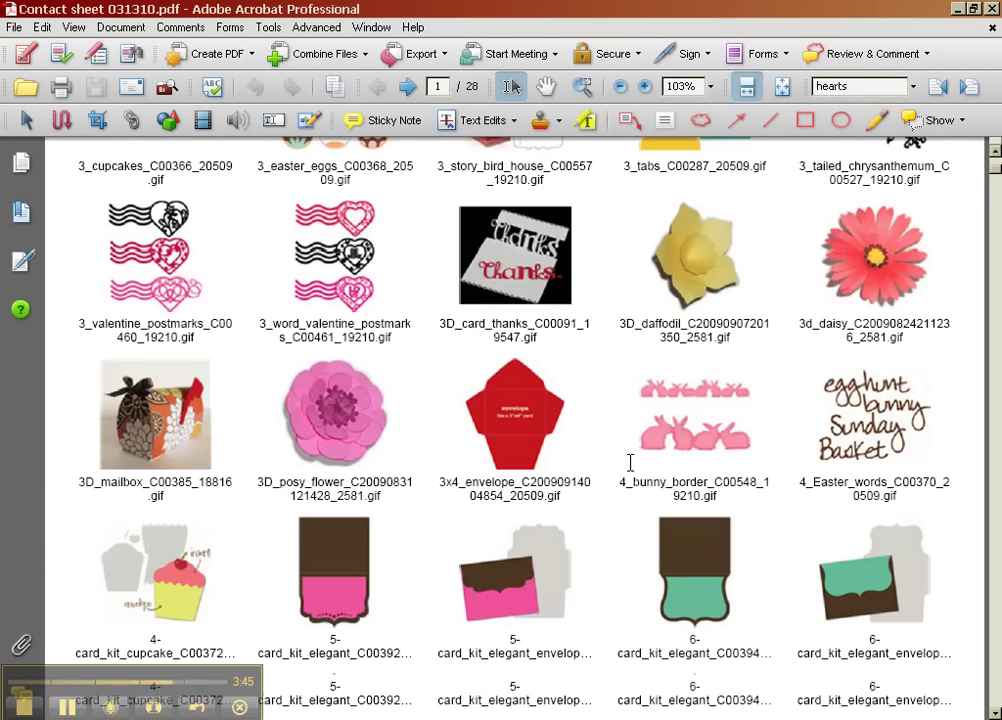
{"action": "scroll", "coordinate": [632, 470], "scroll_direction": "down", "scroll_amount": 15}
{"action": "scroll", "coordinate": [630, 463], "scroll_direction": "down", "scroll_amount": 12}
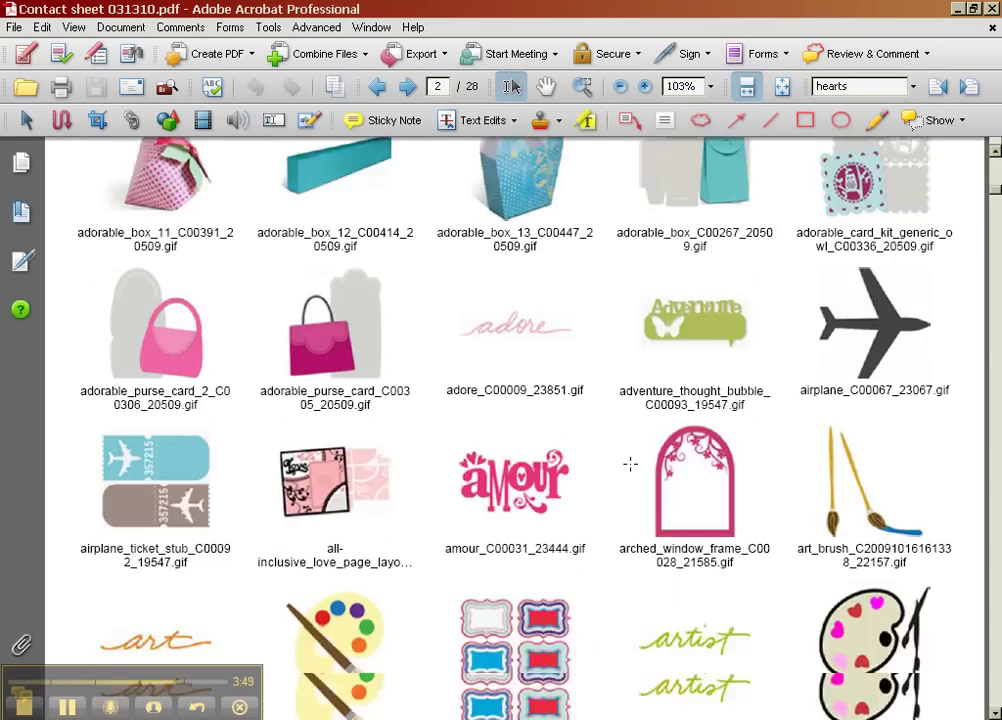
{"action": "scroll", "coordinate": [631, 468], "scroll_direction": "down", "scroll_amount": 12}
{"action": "scroll", "coordinate": [630, 465], "scroll_direction": "down", "scroll_amount": 12}
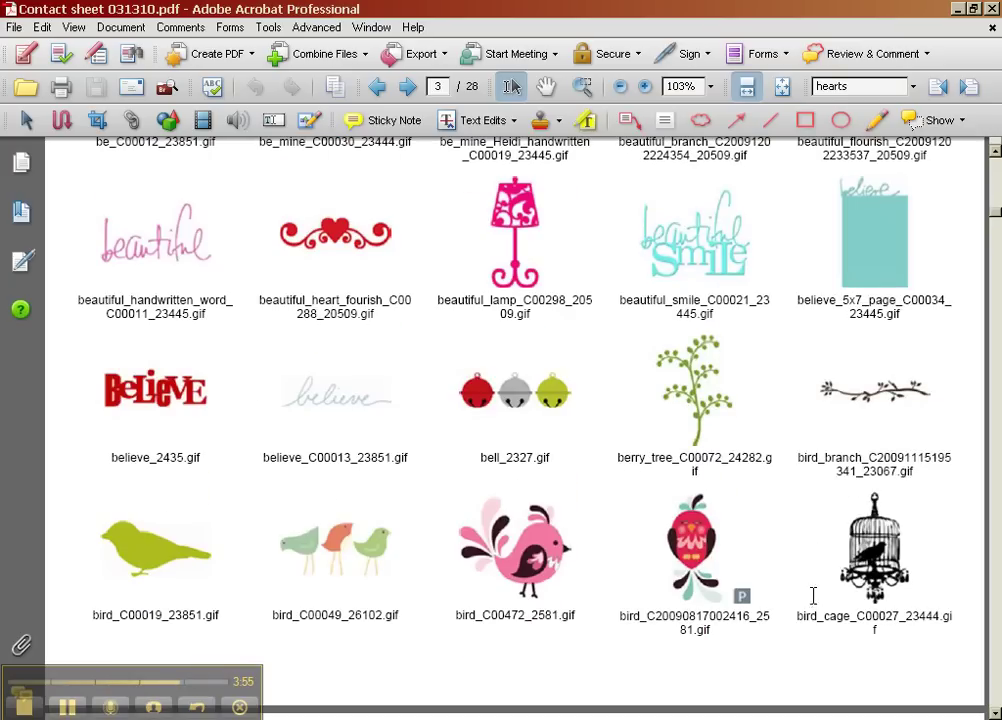
{"action": "scroll", "coordinate": [530, 471], "scroll_direction": "down", "scroll_amount": 5}
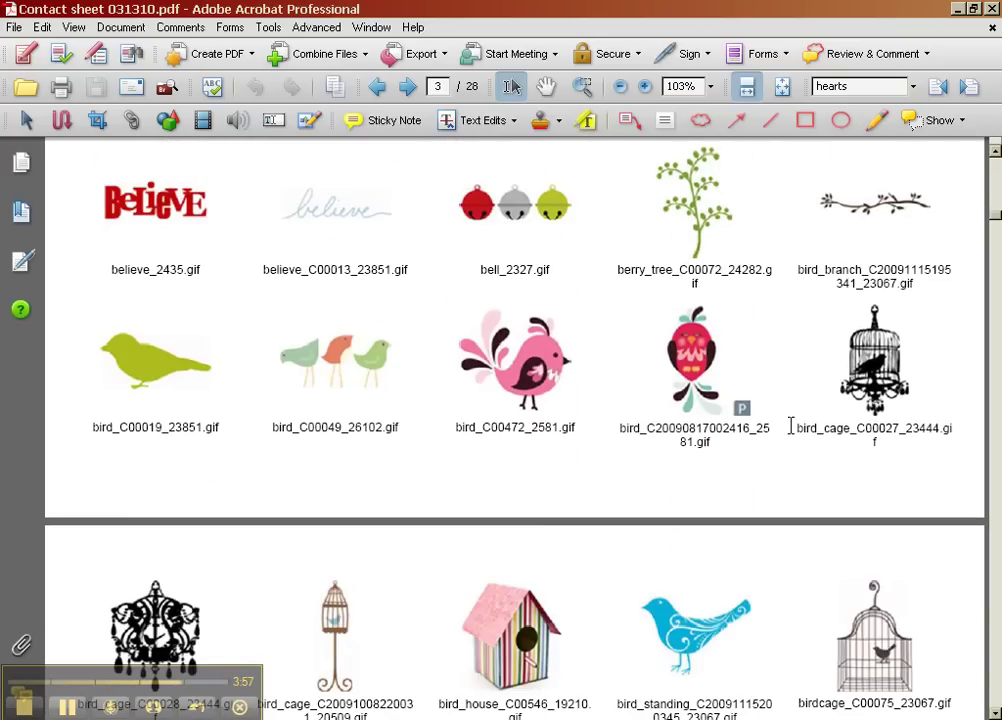